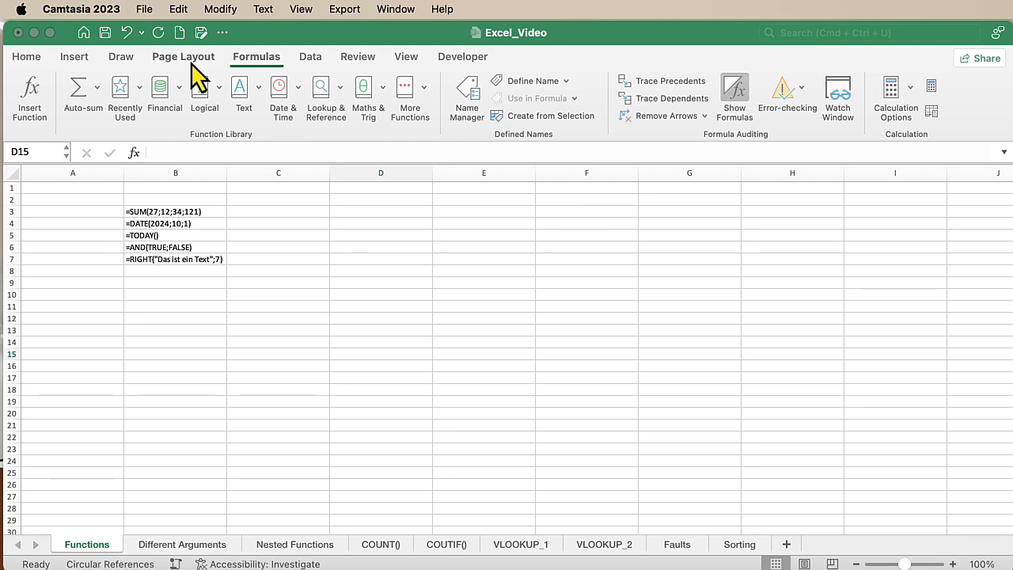
Toggle the Functions sheet between formula display and calculated results, ending with the results shown
click(27, 56)
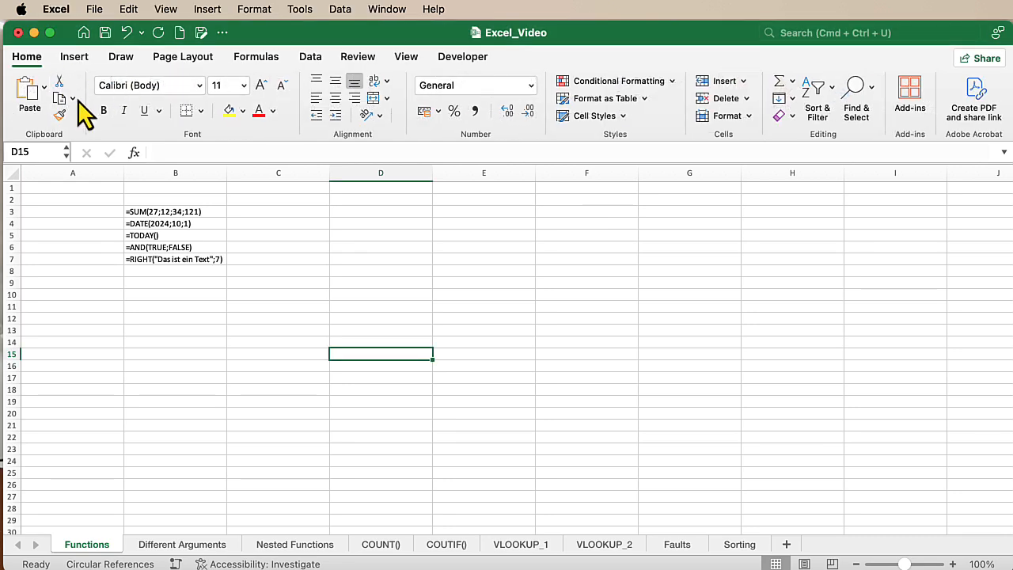
click(256, 60)
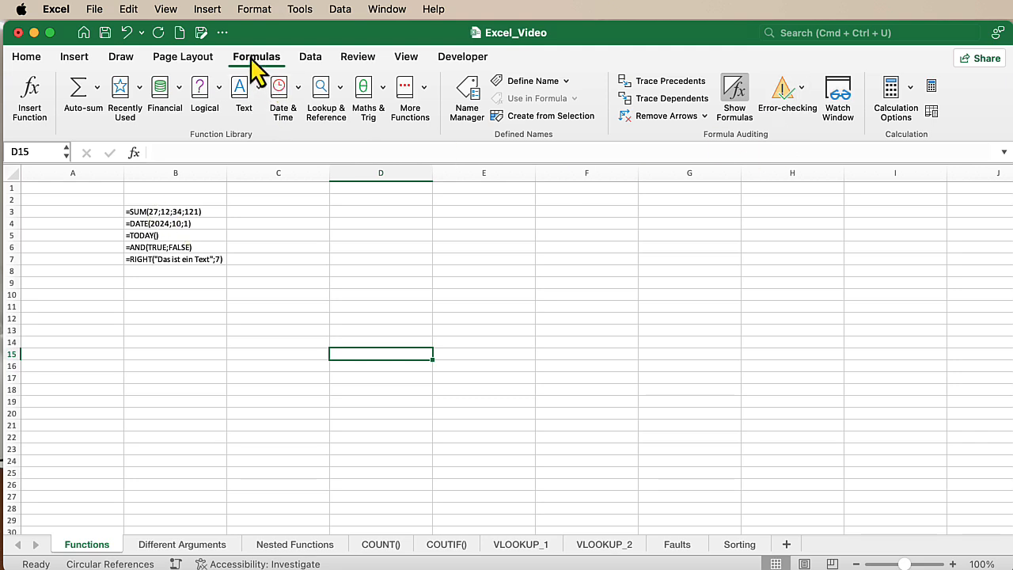
click(735, 100)
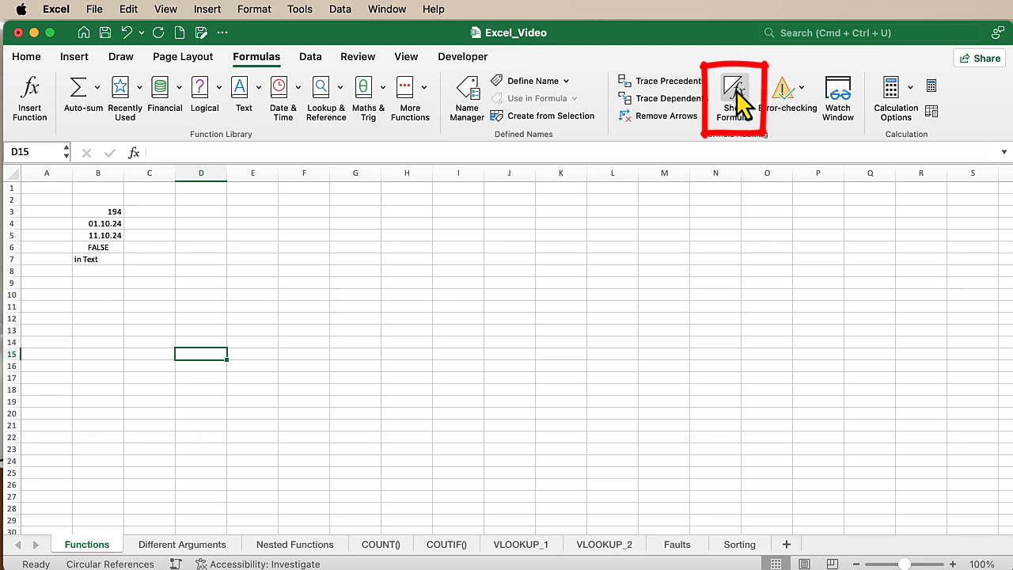
click(734, 100)
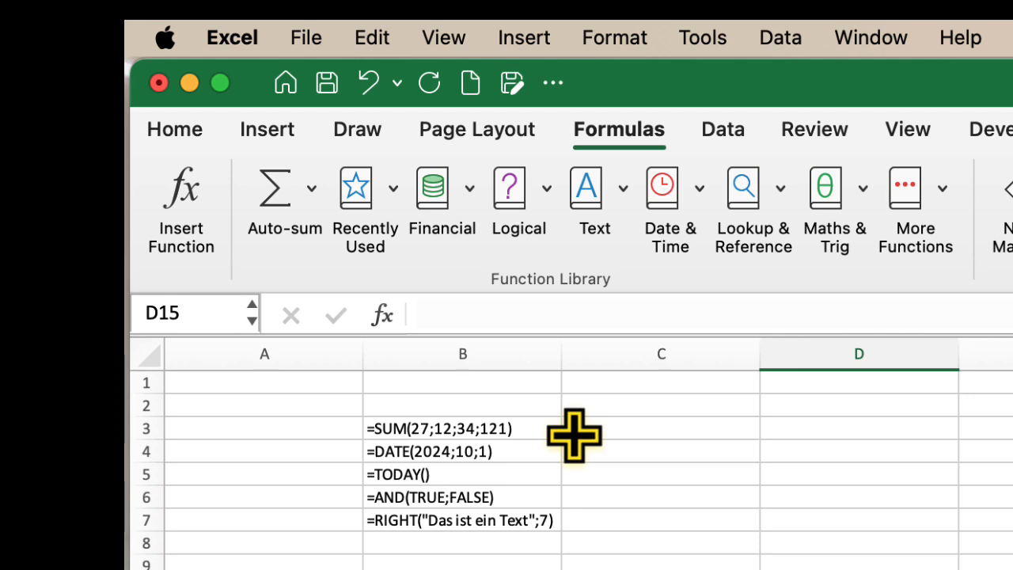
key(ctrl+grave)
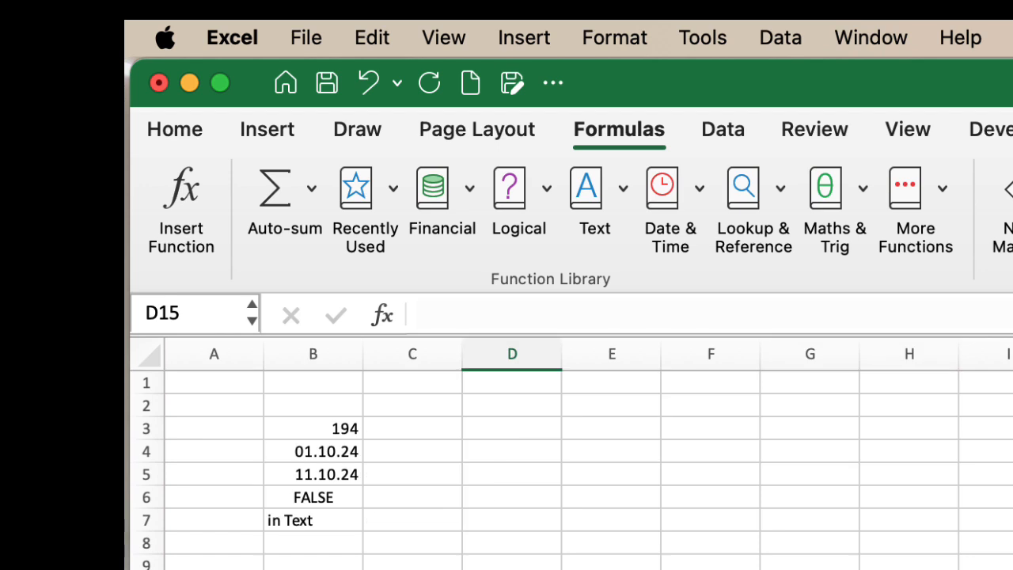
Examine the SUM, DATE, TODAY and AND formulas behind the results in cells B3 to B6
click(328, 432)
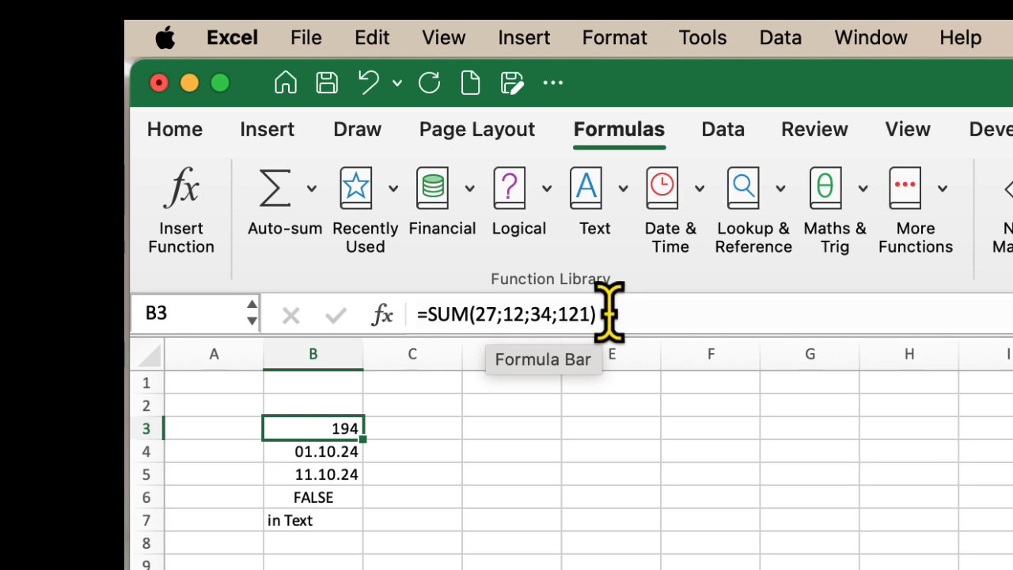
click(331, 453)
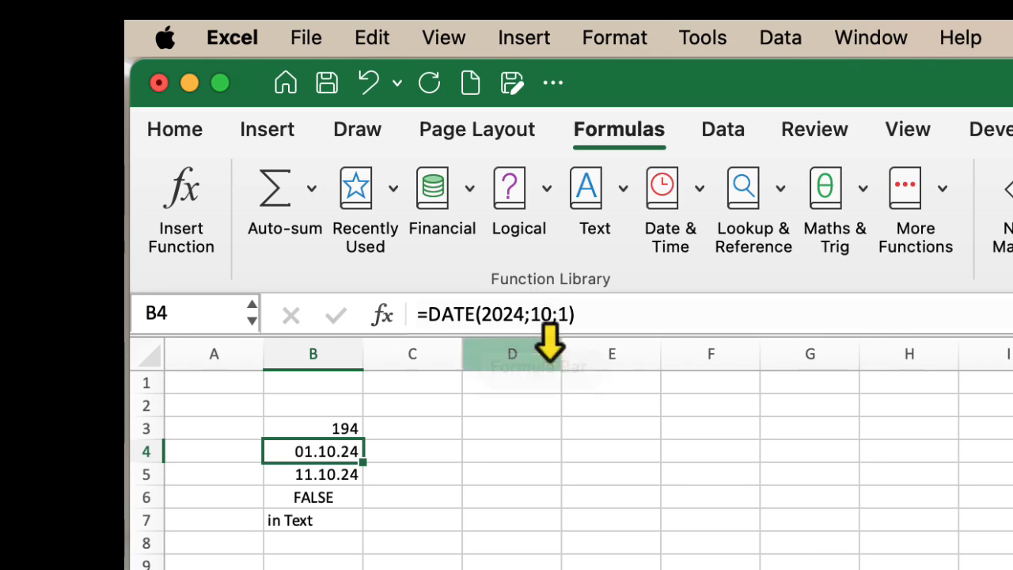
click(570, 456)
click(349, 457)
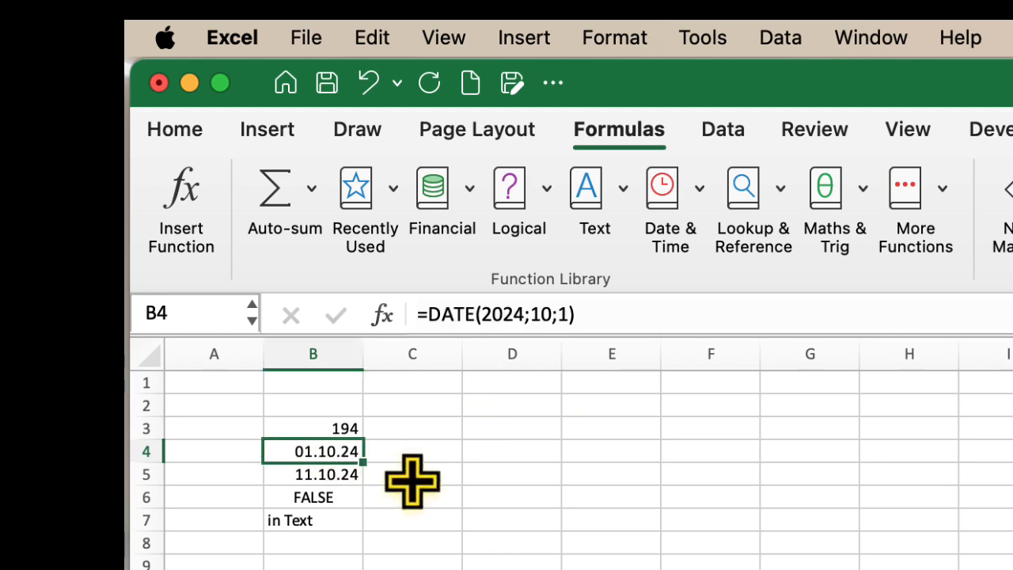
click(311, 475)
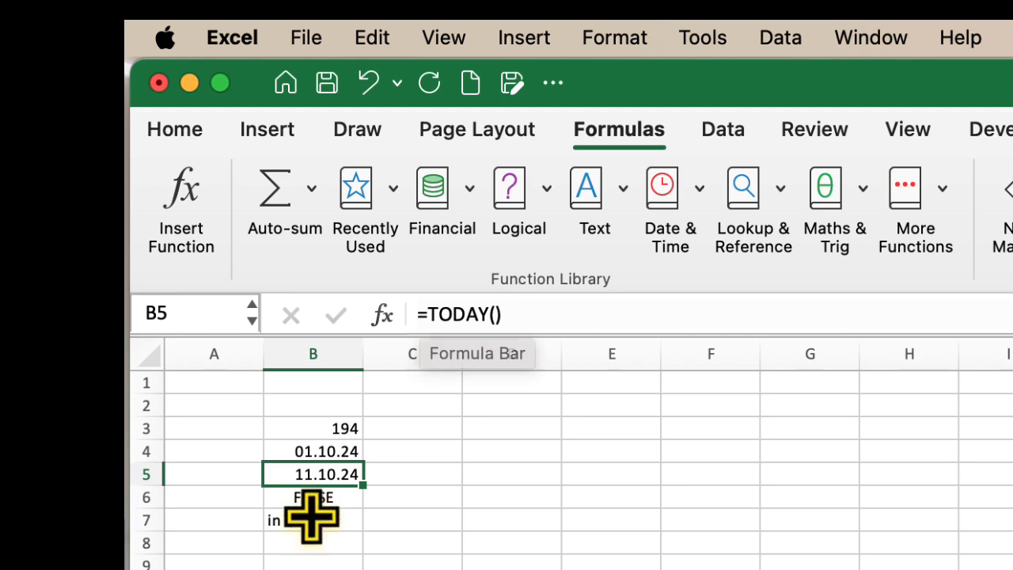
click(309, 495)
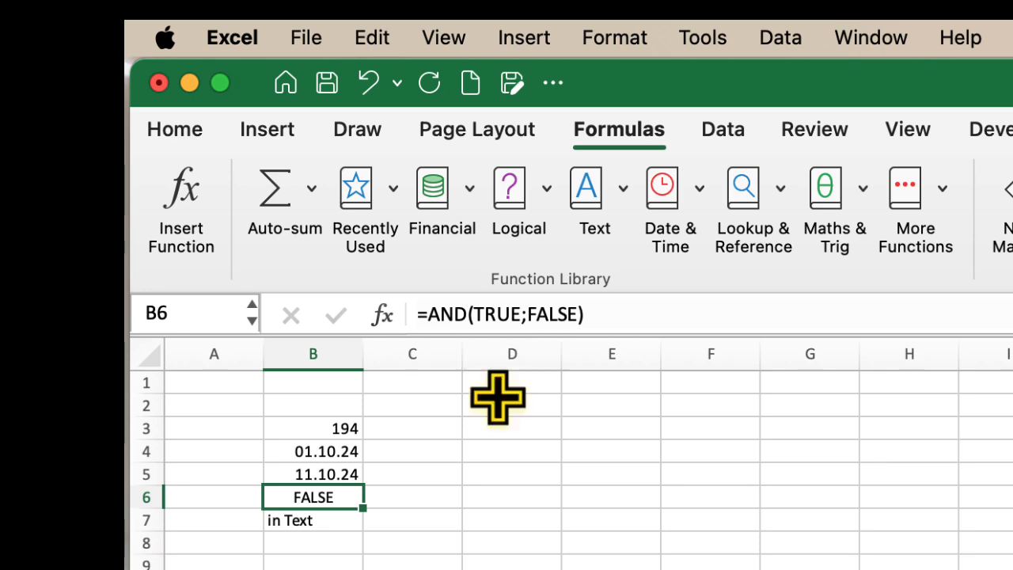
Replace the text argument of the RIGHT formula in B7 with "This is a text"
click(299, 517)
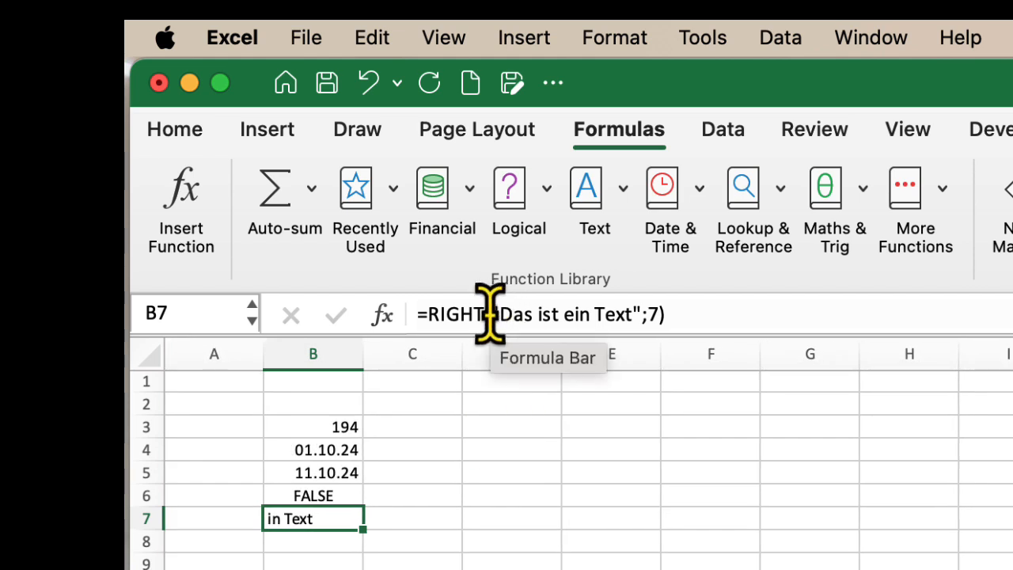
drag(499, 313, 633, 300)
text(THIS)
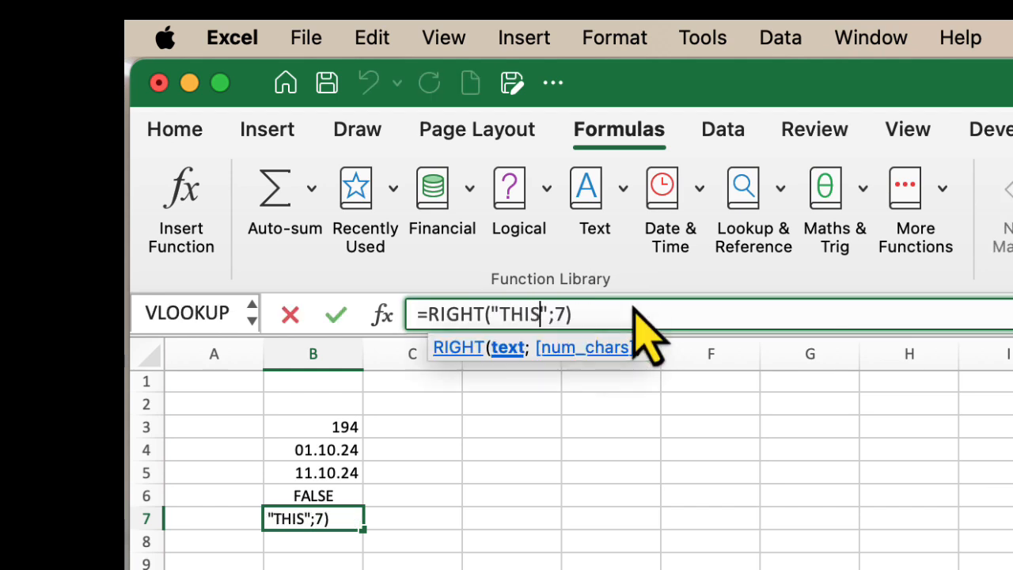
key(BackSpace)
key(BackSpace)
key(BackSpace)
key(BackSpace)
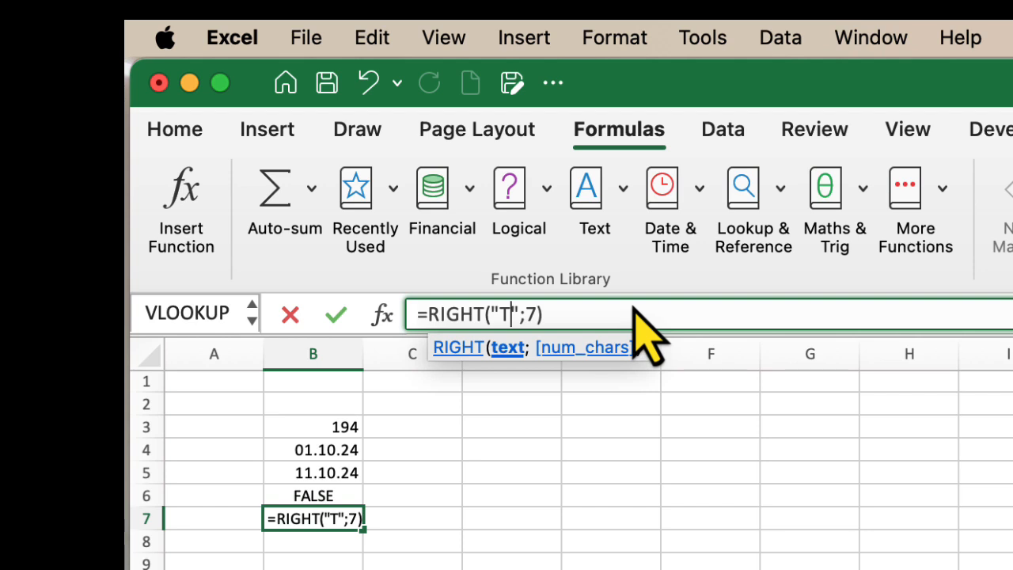
text(his is a text)
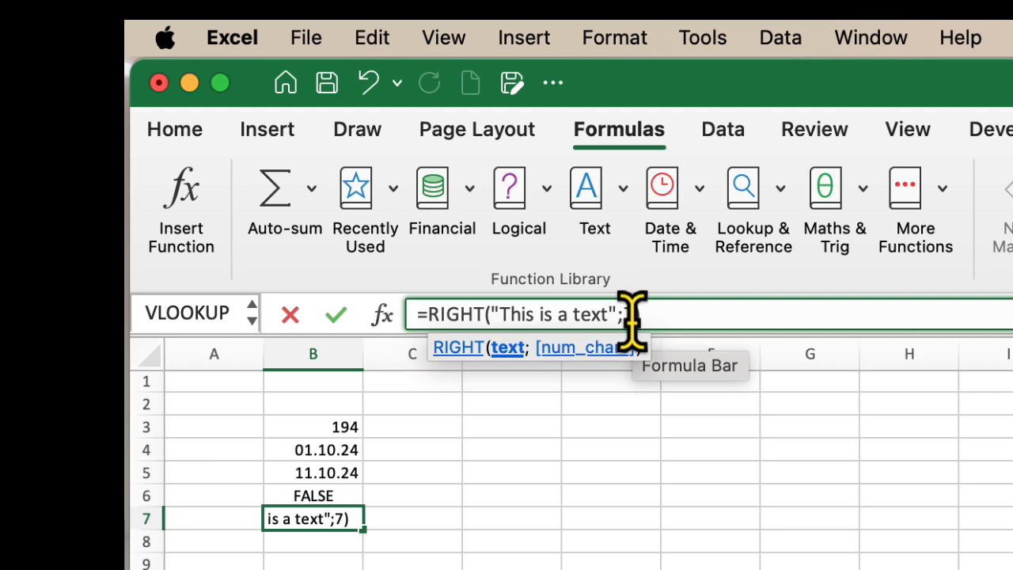
key(Return)
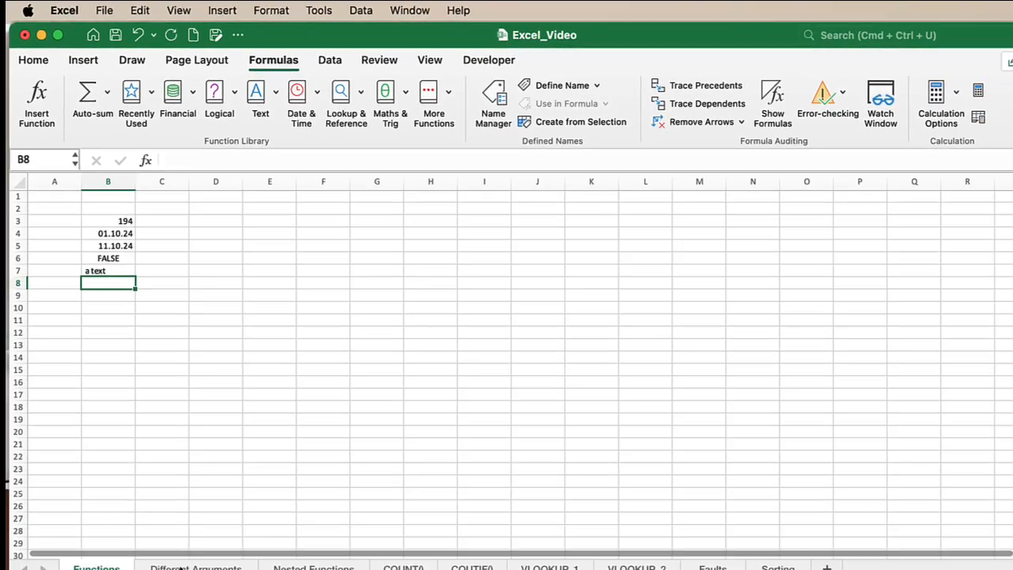
On the Different Arguments sheet, examine the plain number arguments of the SUM formula in B3, leaving the formula as it is
click(174, 548)
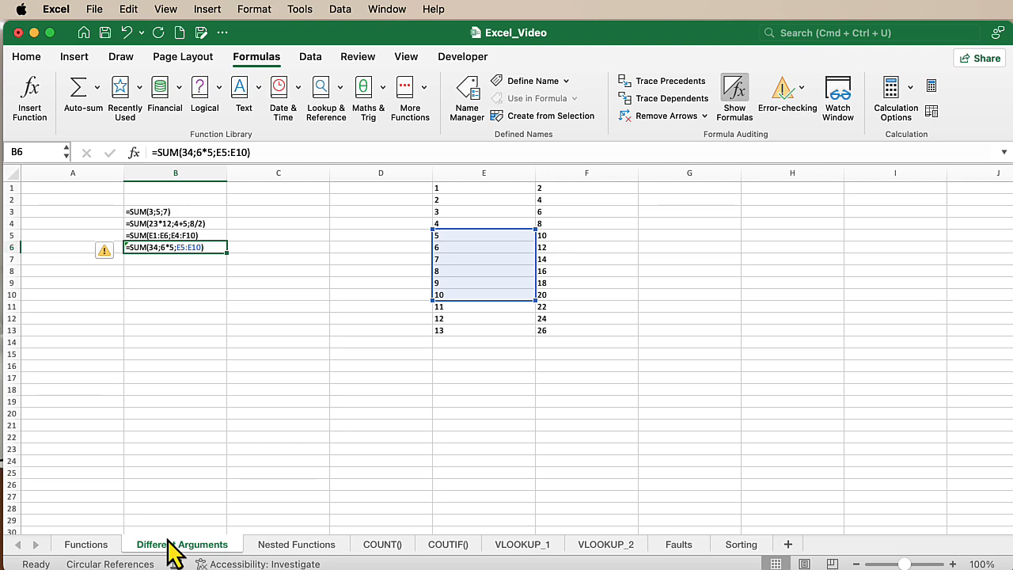
click(181, 316)
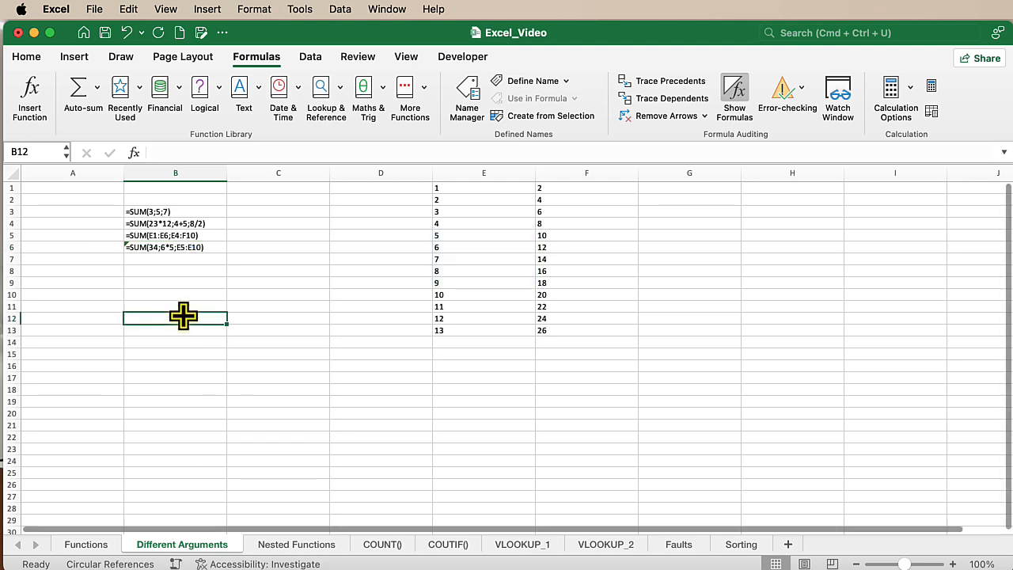
click(151, 244)
click(150, 210)
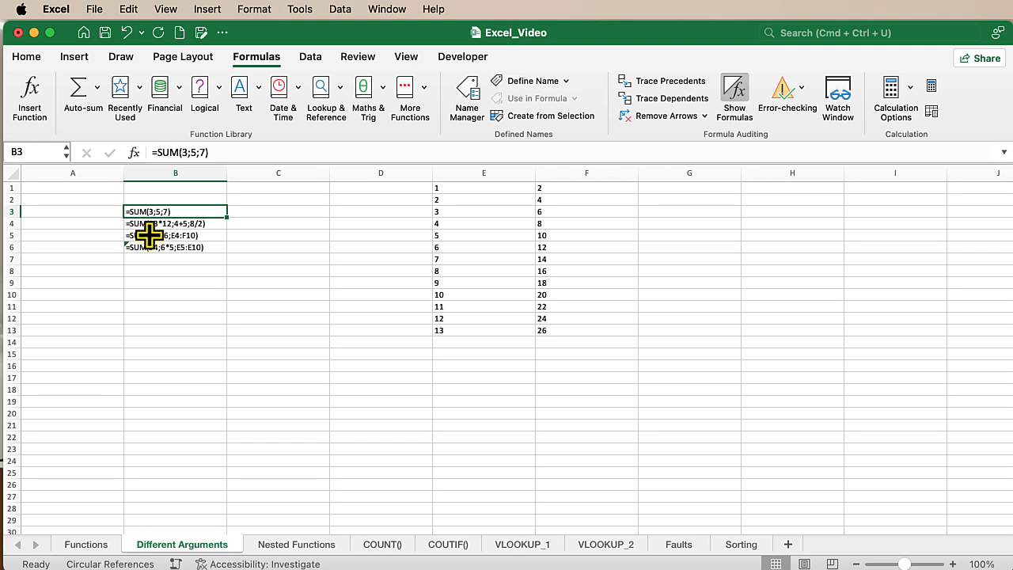
drag(183, 152, 205, 153)
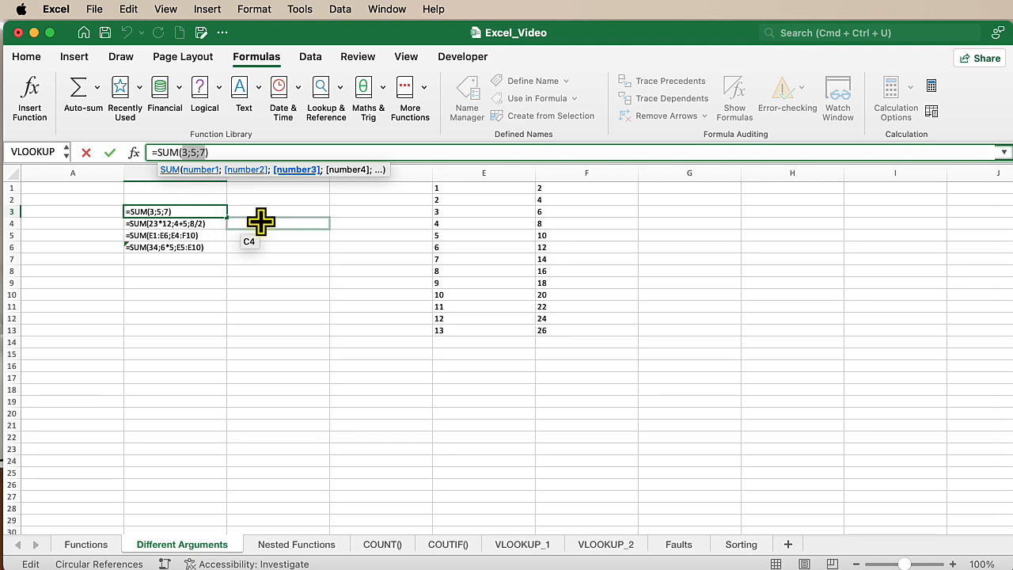
click(265, 216)
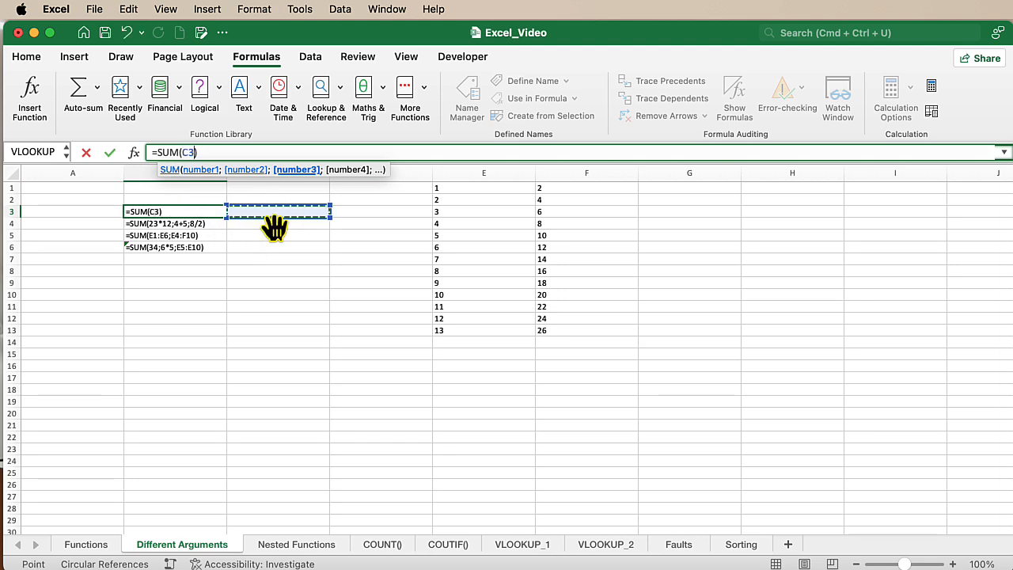
key(Escape)
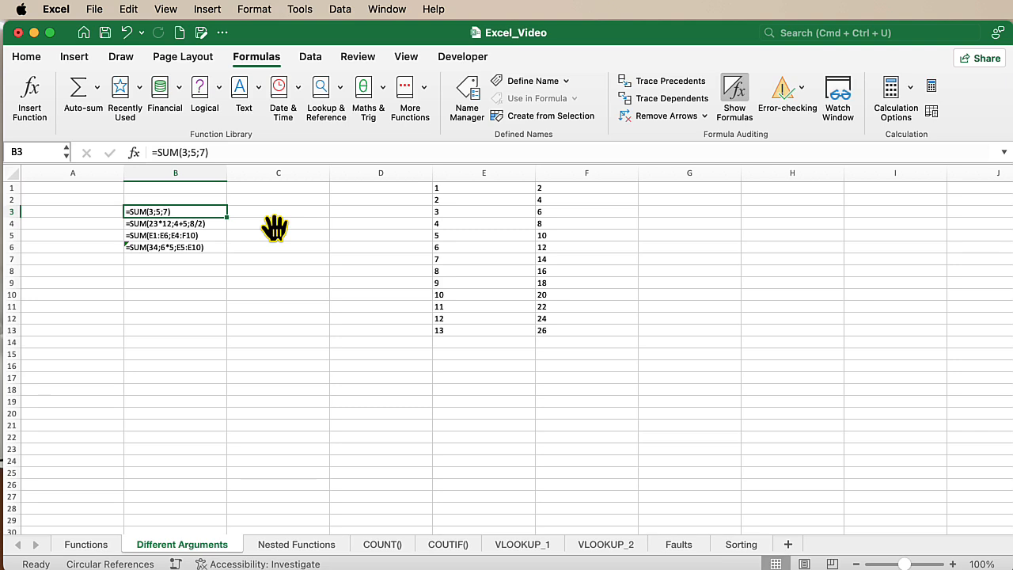
Compare B4's SUM formula with its result and examine each calculation used as an argument, discarding any edits
key(Down)
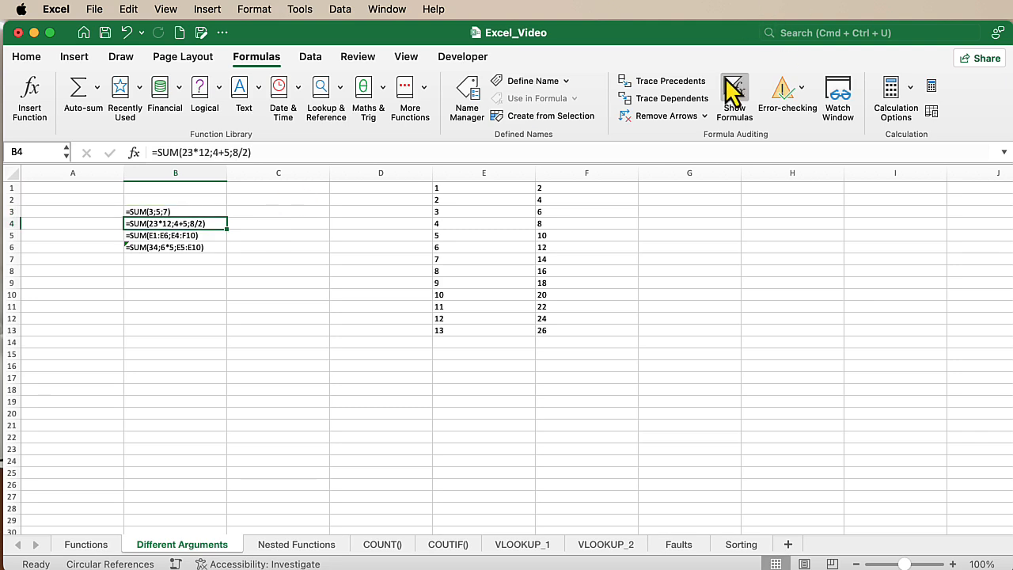
click(734, 97)
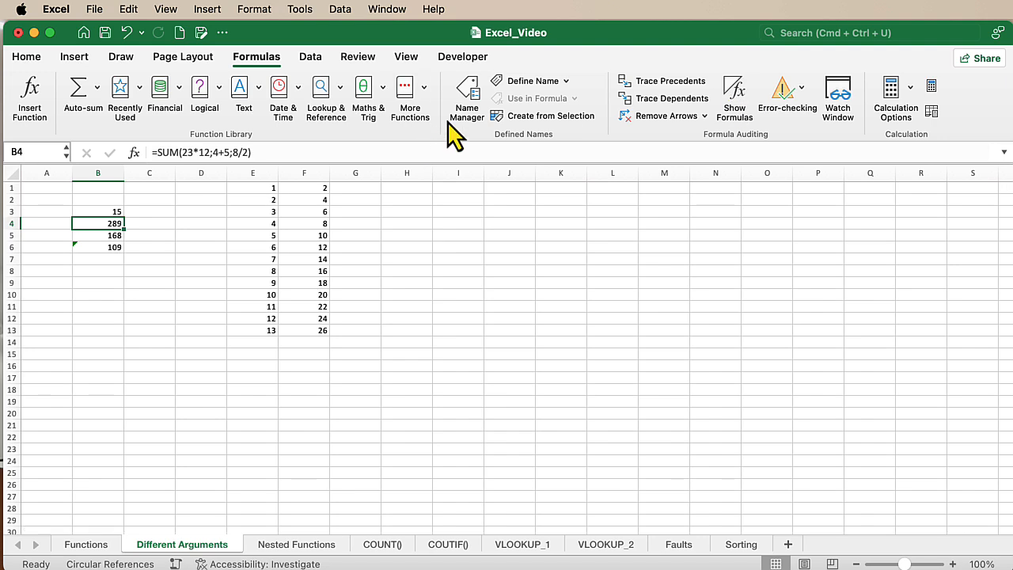
click(733, 99)
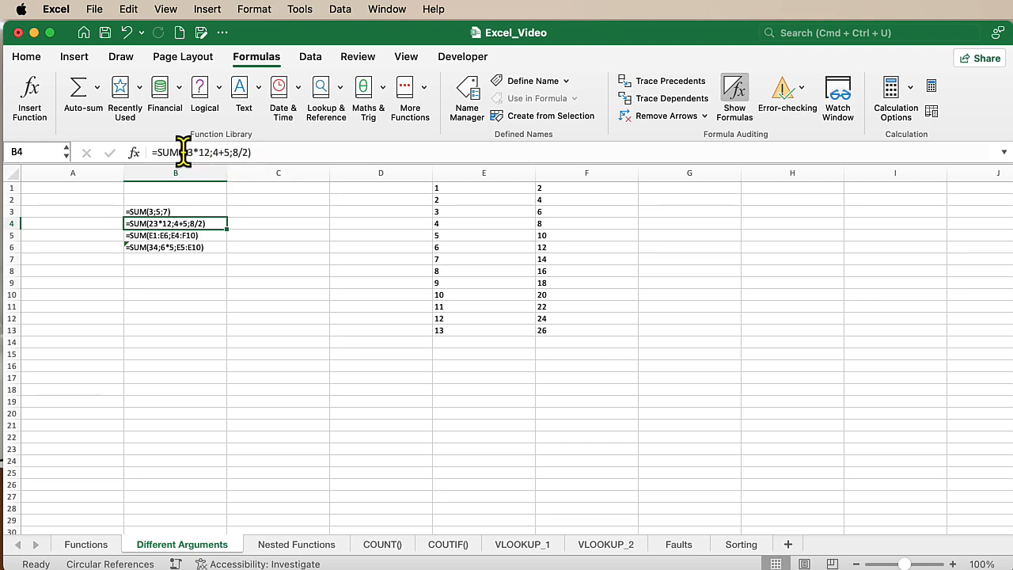
drag(182, 150, 211, 151)
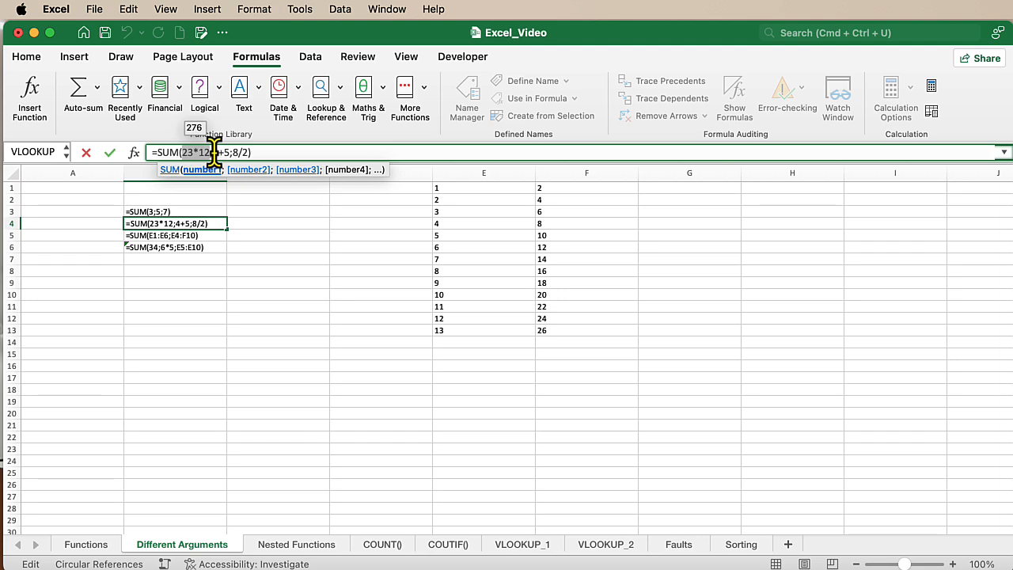
click(214, 150)
drag(215, 150, 250, 151)
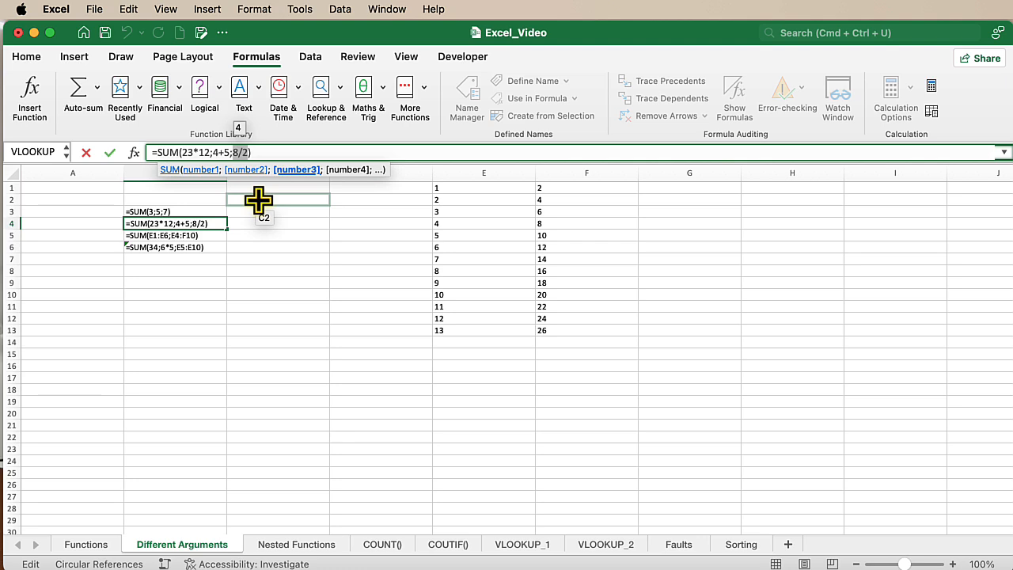
click(180, 236)
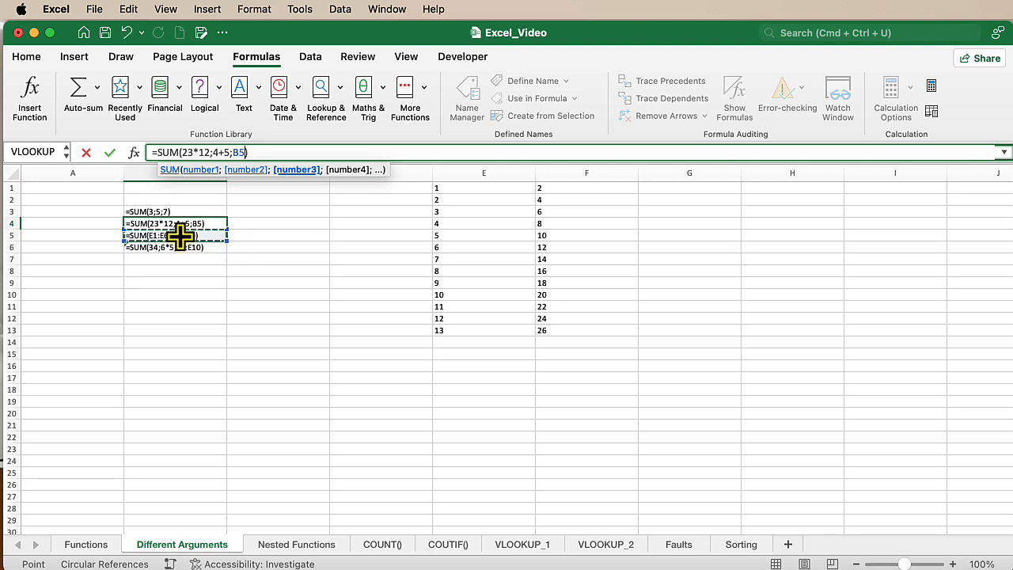
key(Escape)
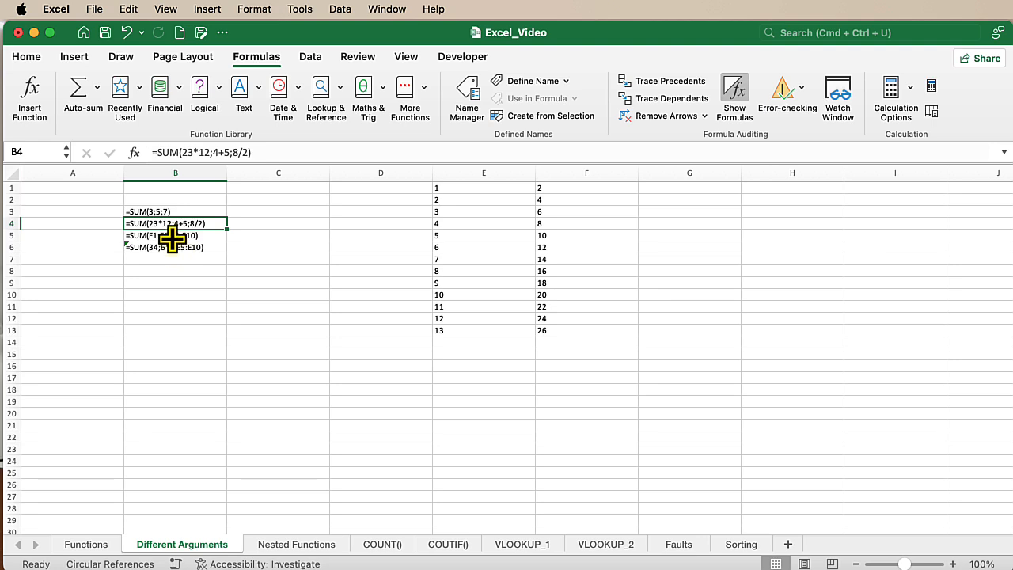
Examine the cell range arguments in B5's SUM formula along with its result, and the mixed arguments in B6
click(172, 238)
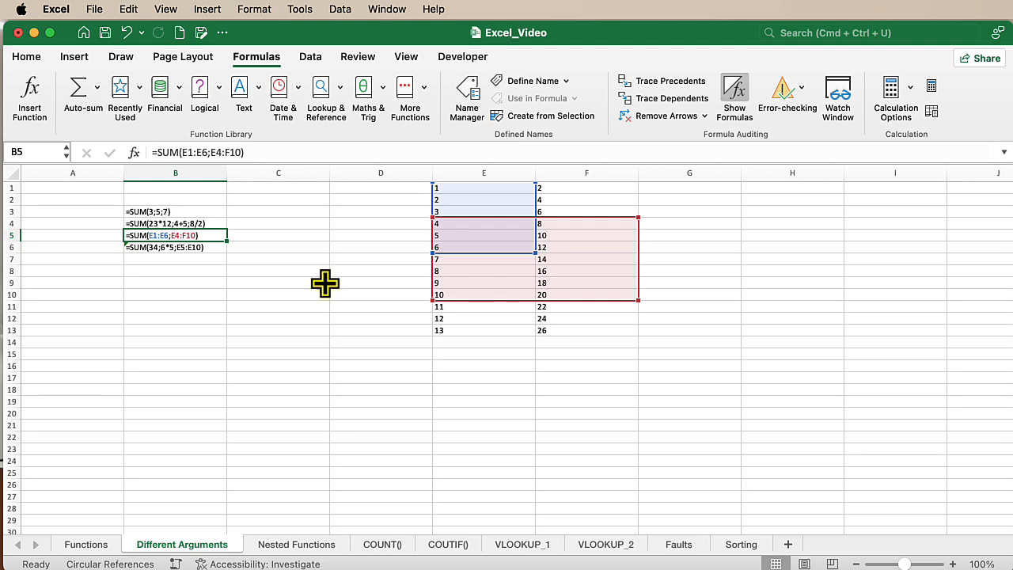
click(732, 99)
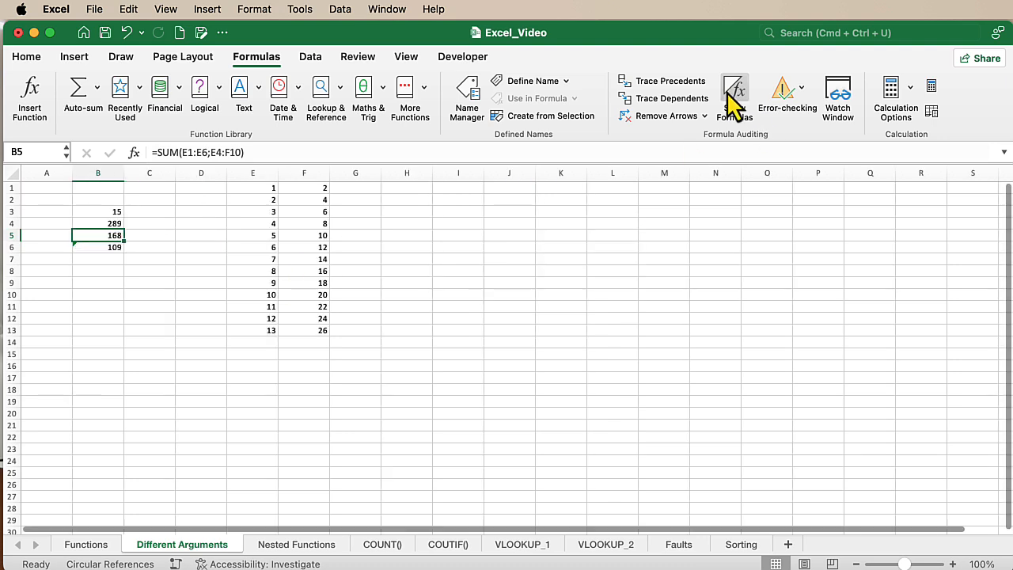
click(734, 95)
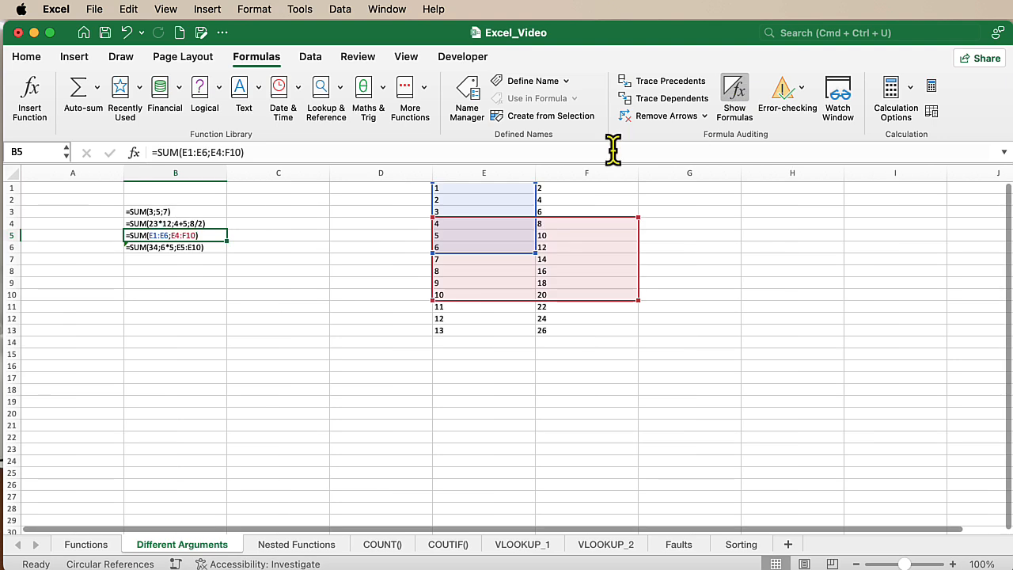
click(163, 248)
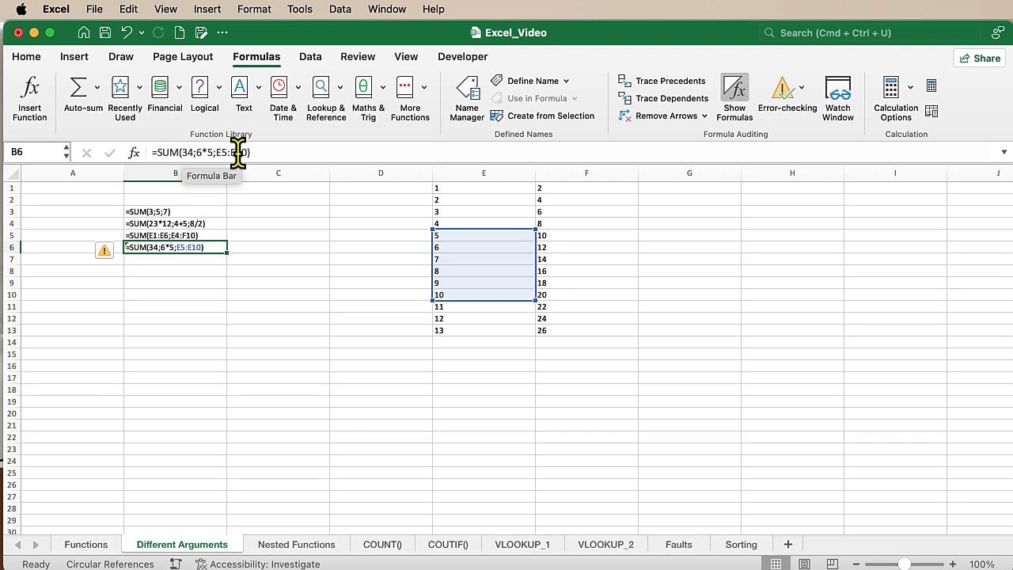
Display the formulas on the Nested Functions sheet, including the MAX and SUM formulas in row 14
click(297, 546)
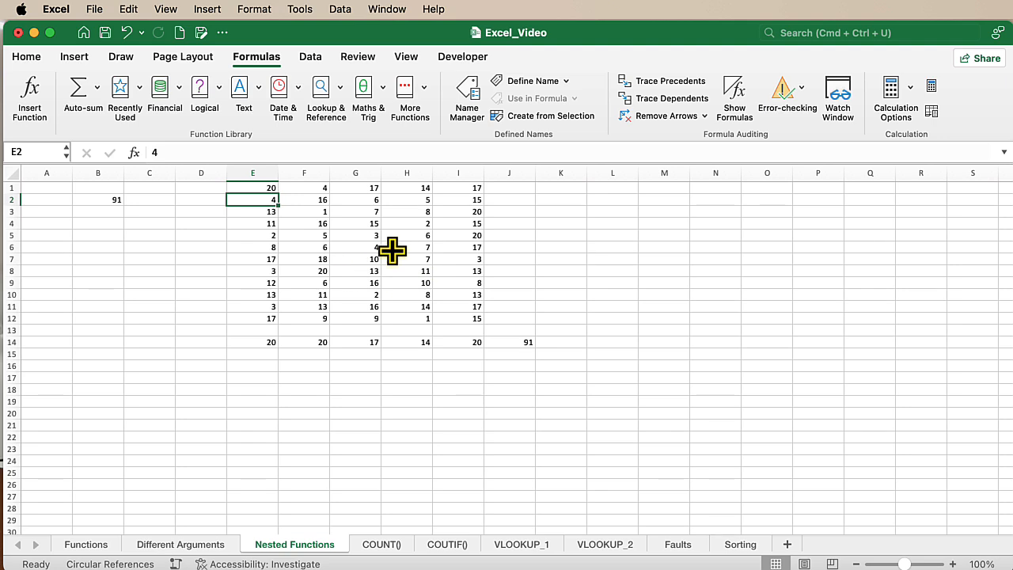
click(736, 88)
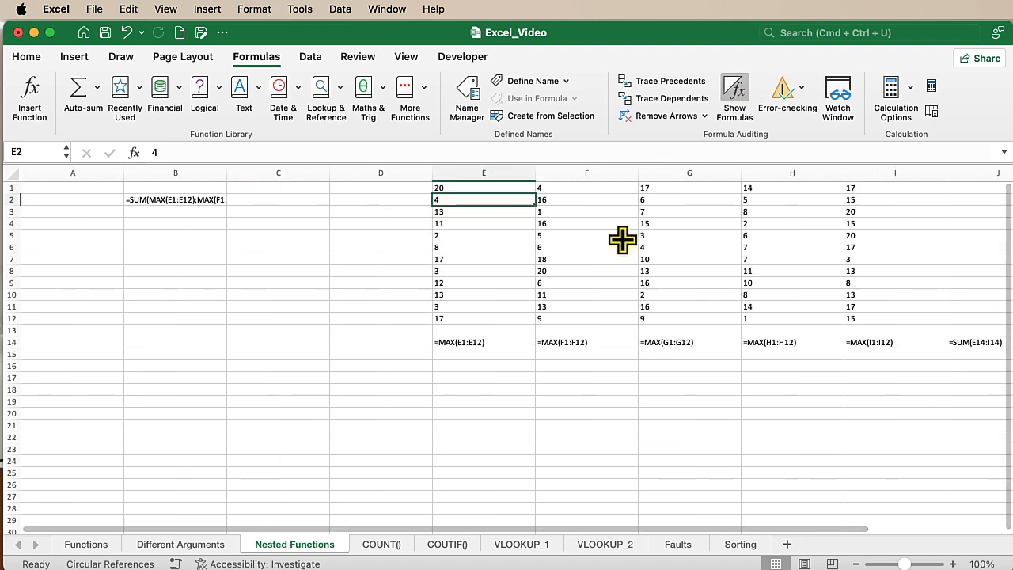
scroll(507, 369, right, 2)
scroll(506, 369, right, 3)
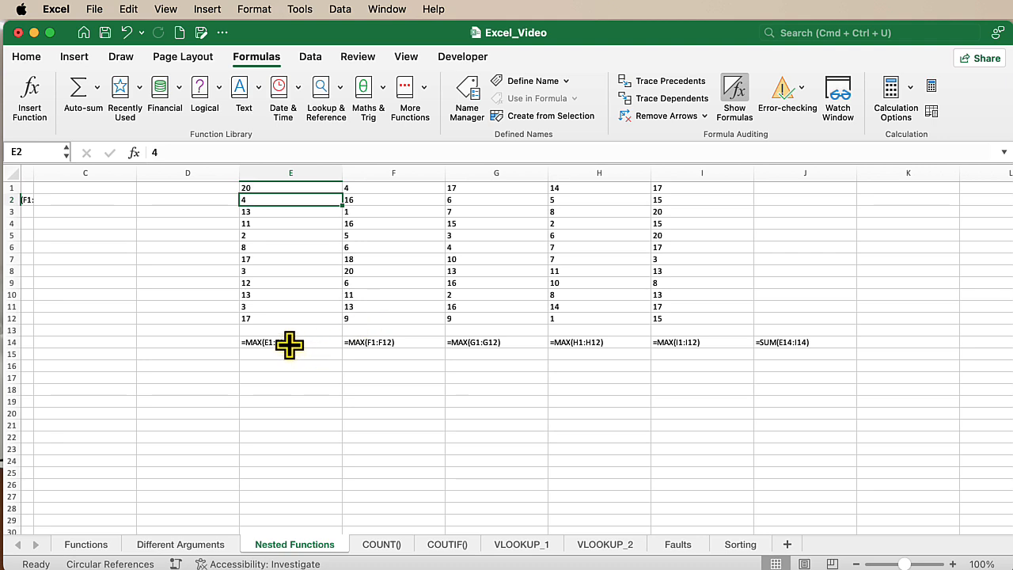
Switch the Nested Functions sheet from showing formulas back to showing results, and set cell E1 to 15
click(269, 186)
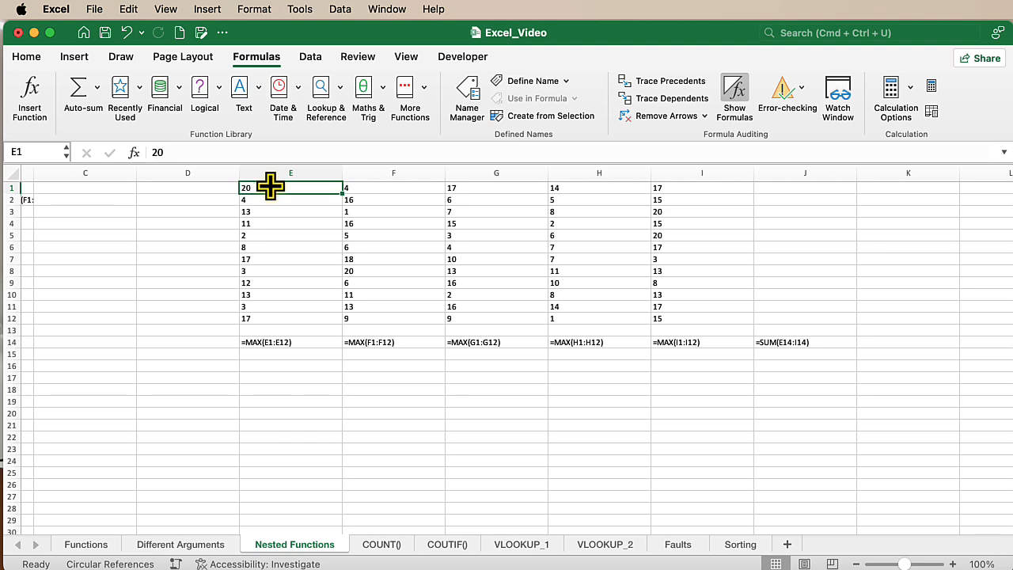
click(734, 93)
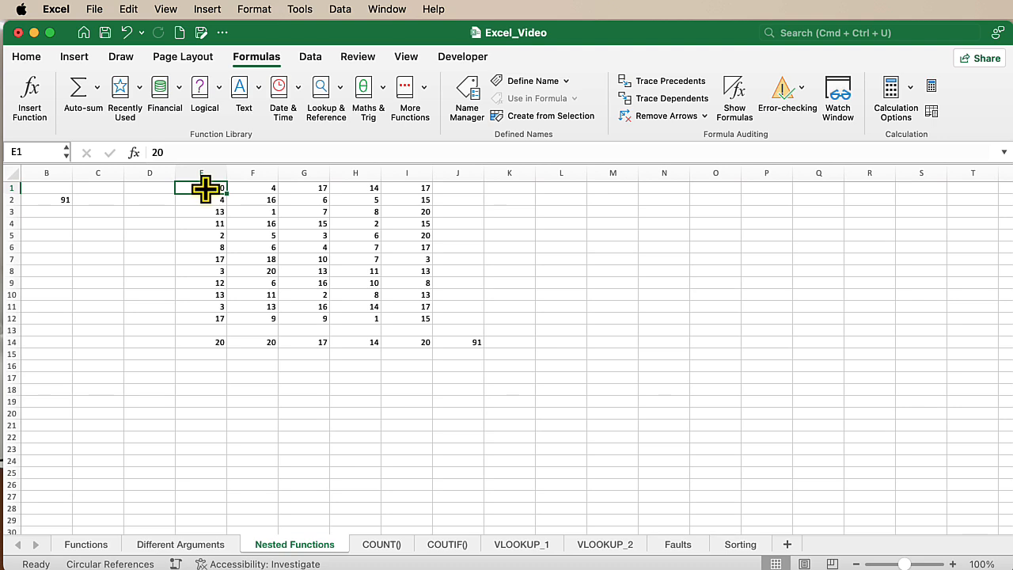
text(15)
key(Return)
Compare cell E7 with the MAX formula in E14, and examine the MAX formulas in F14 and G14
click(200, 256)
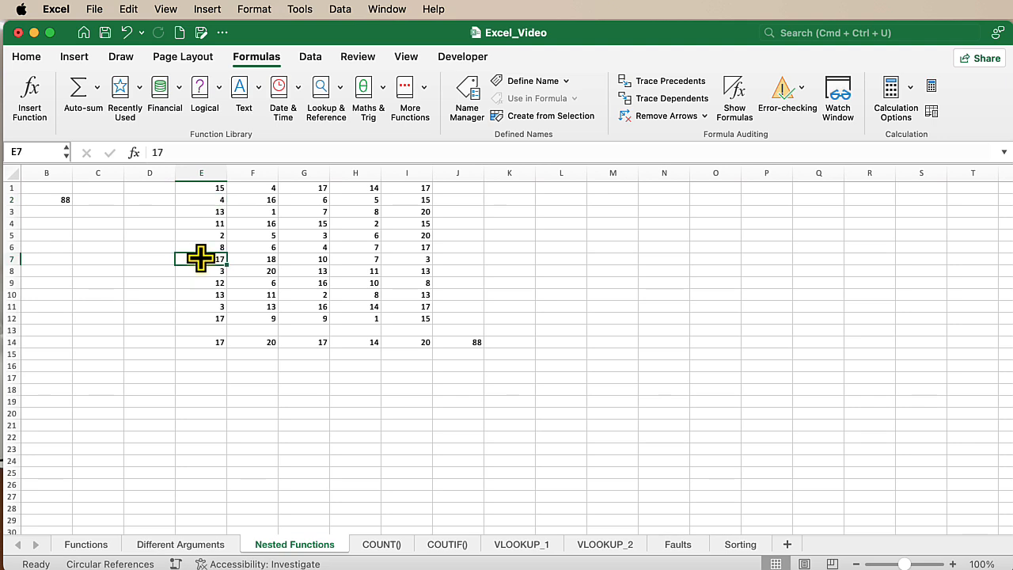
click(203, 342)
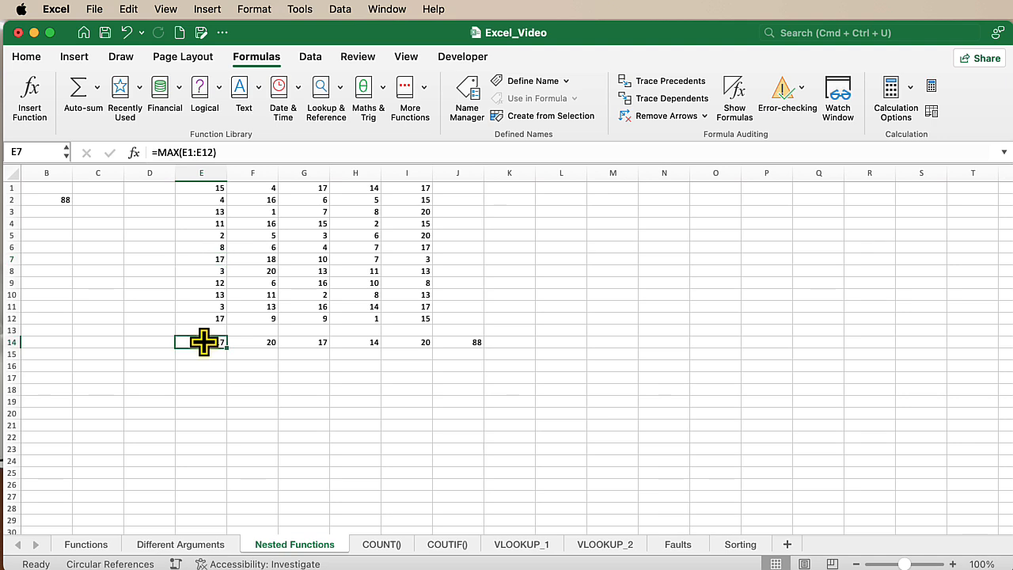
click(254, 344)
click(306, 345)
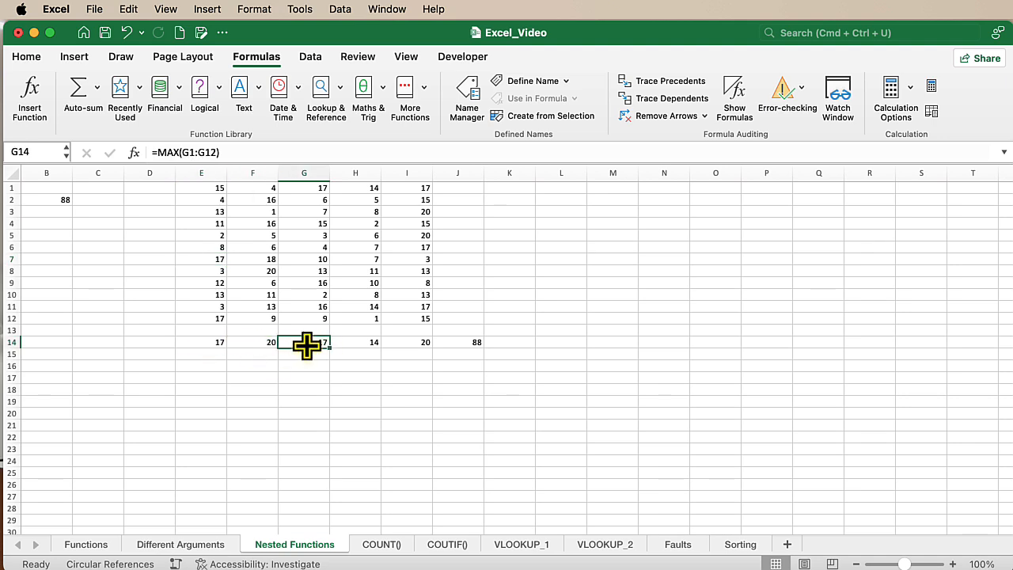
Examine J14's SUM formula with its source range E14:I14, and compare it with the nested SUM and MAX formula in B2
click(471, 342)
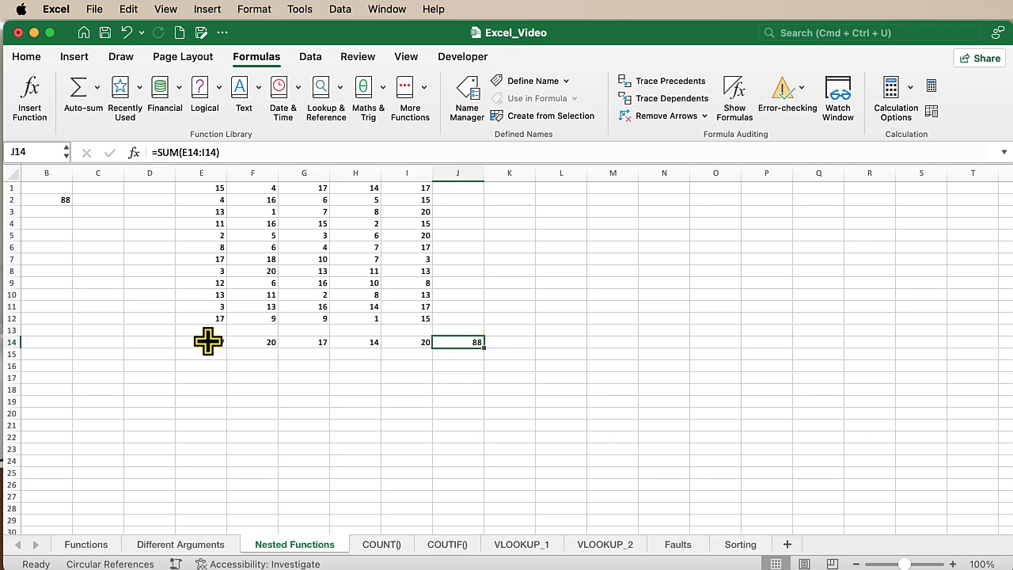
drag(203, 339, 385, 342)
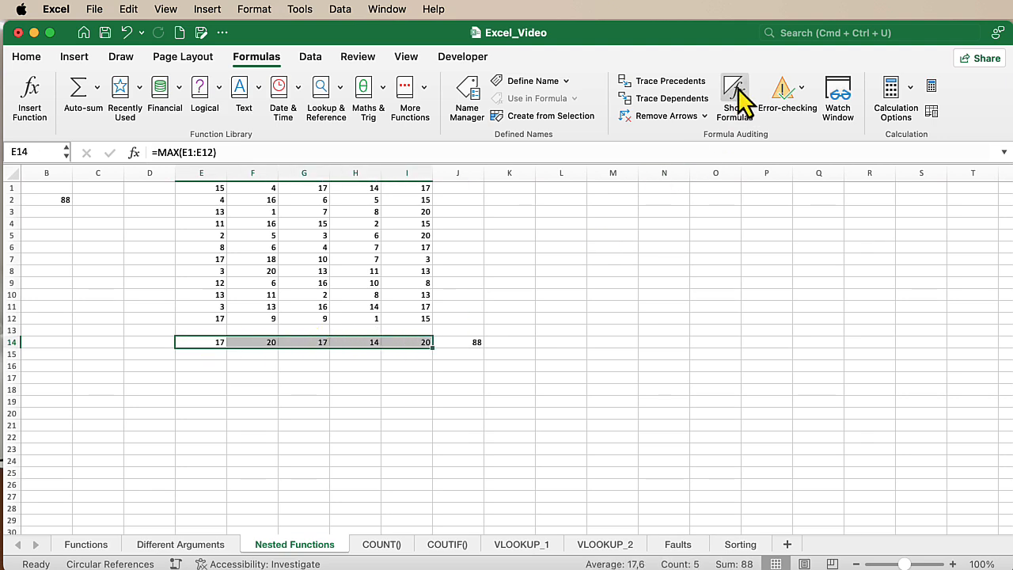
click(51, 200)
scroll(90, 251, left, 2)
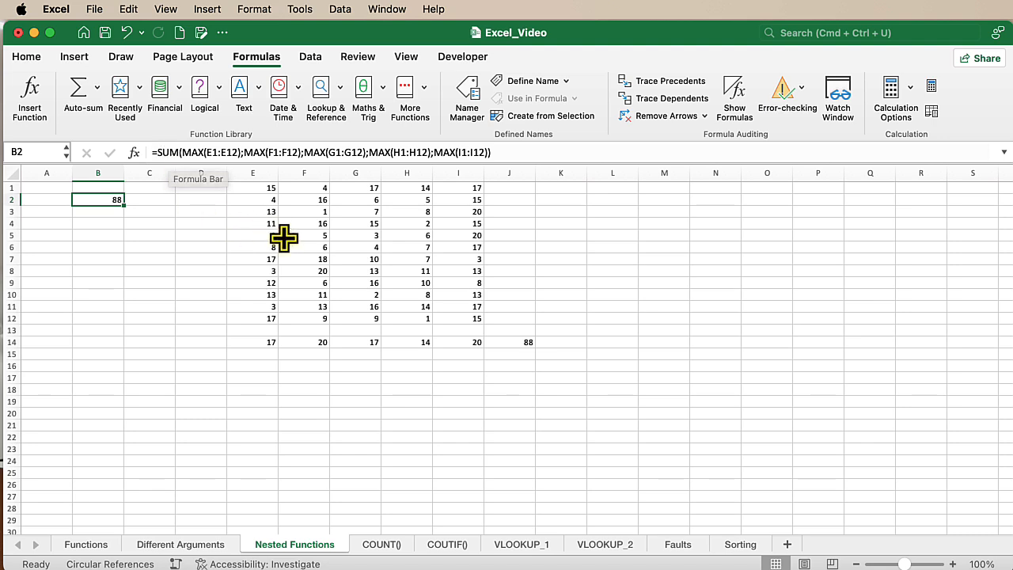
Set cell E1 on the Nested Functions sheet to 20
click(251, 188)
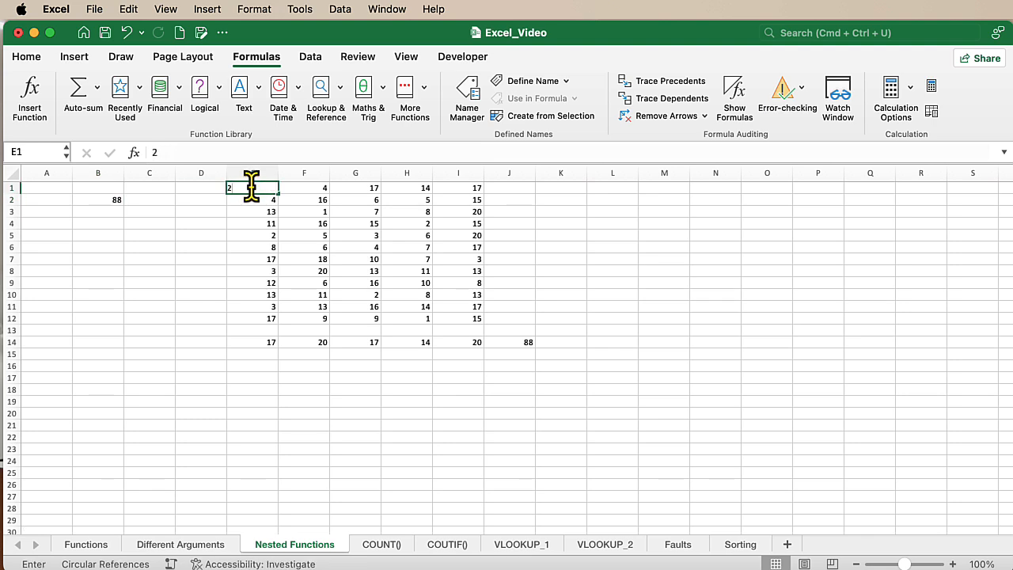
text(20)
key(Return)
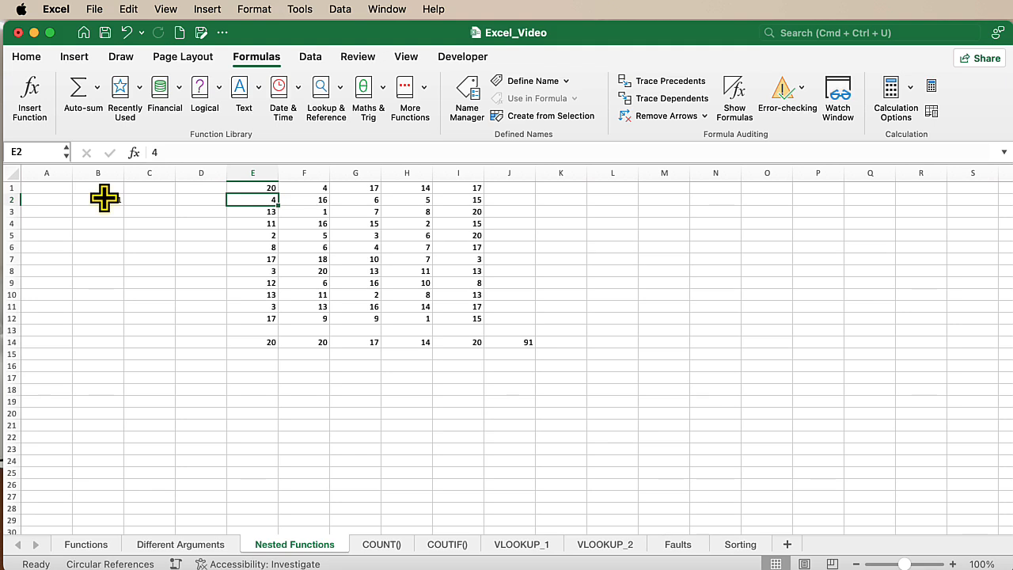
Open the Functions sheet and examine the SUM formula in B3
click(83, 545)
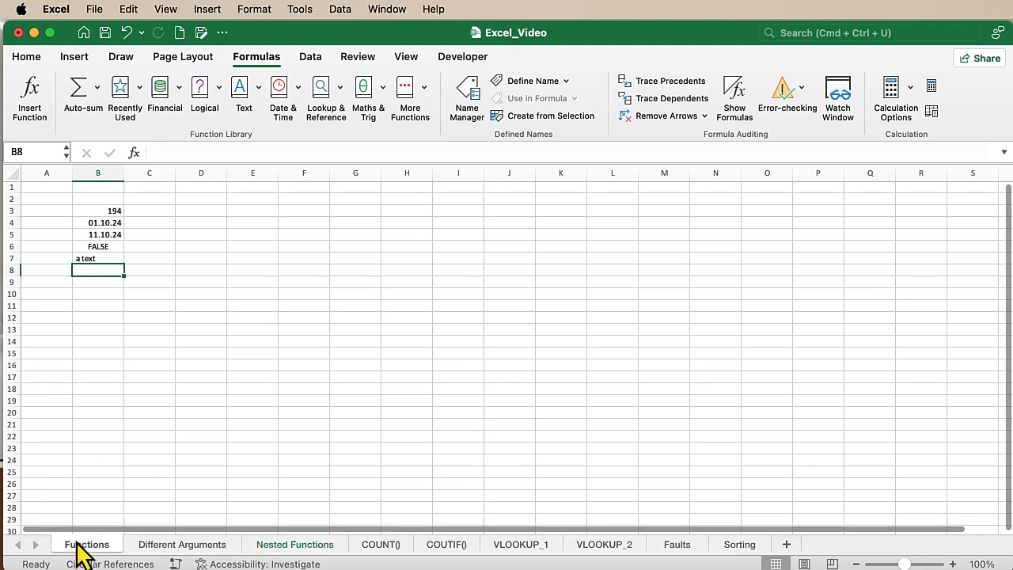
click(117, 211)
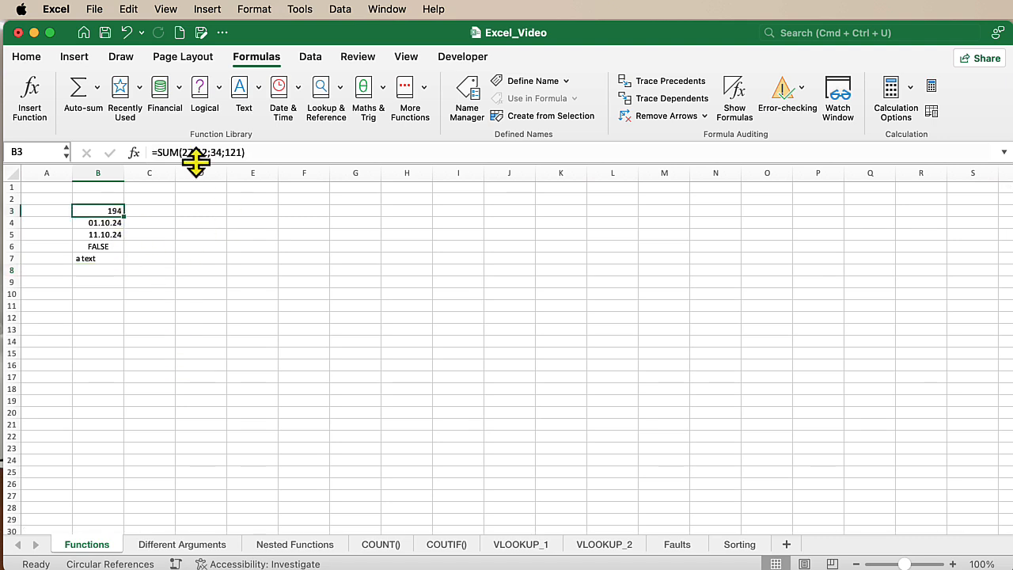